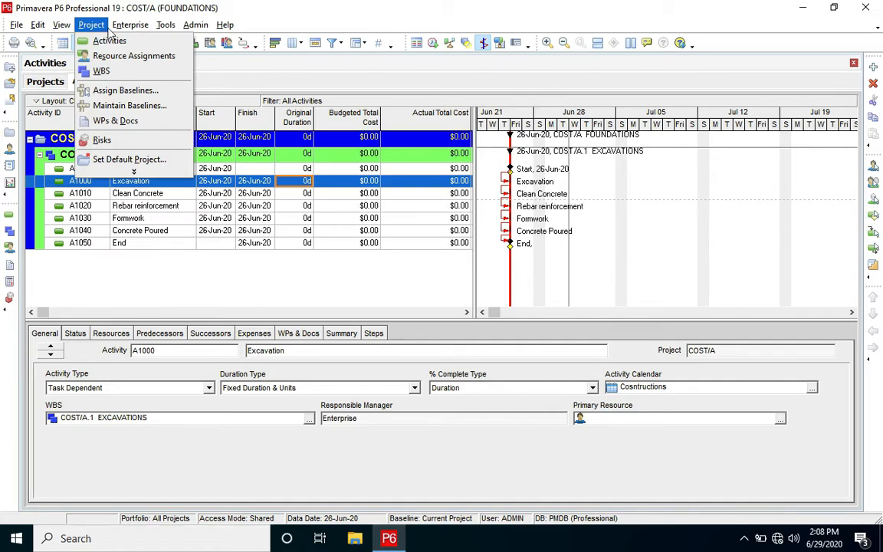
# - Show the resource list and filter it to the current project's resources
pyautogui.click(137, 91)
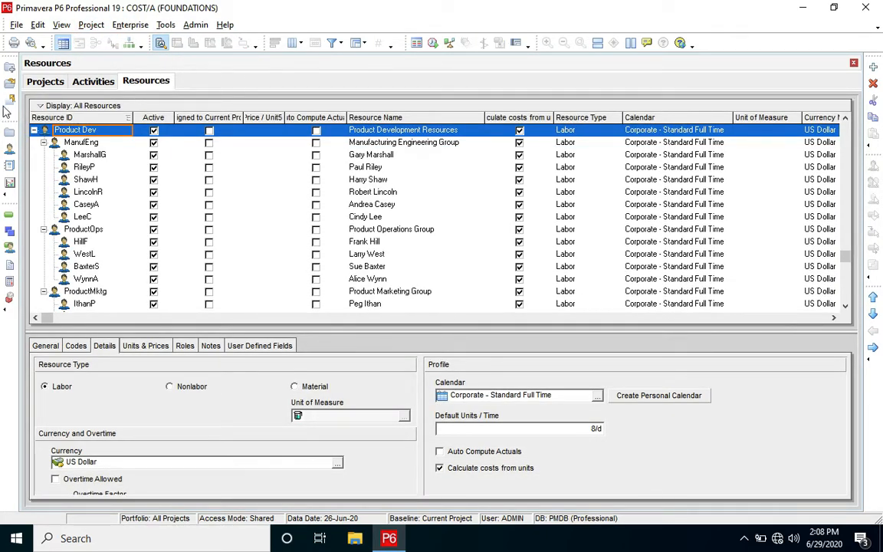
pyautogui.click(70, 107)
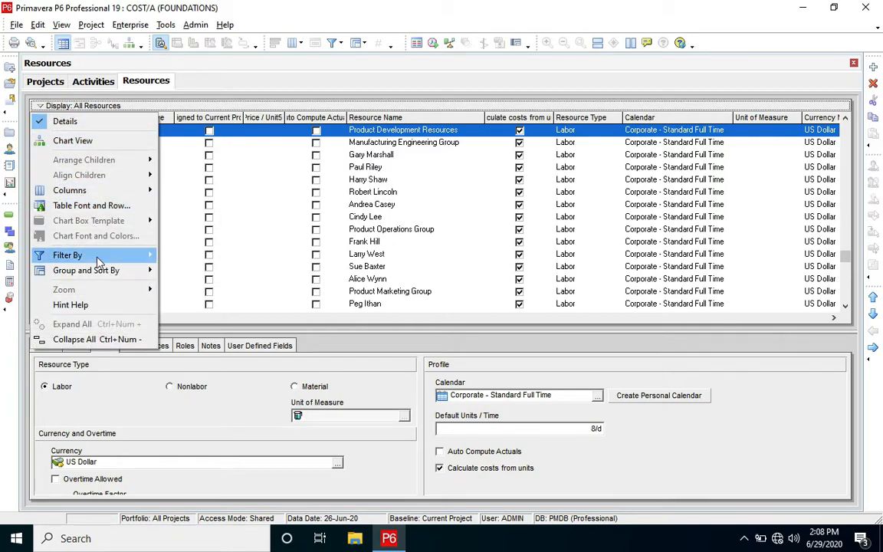
pyautogui.moveTo(99, 255)
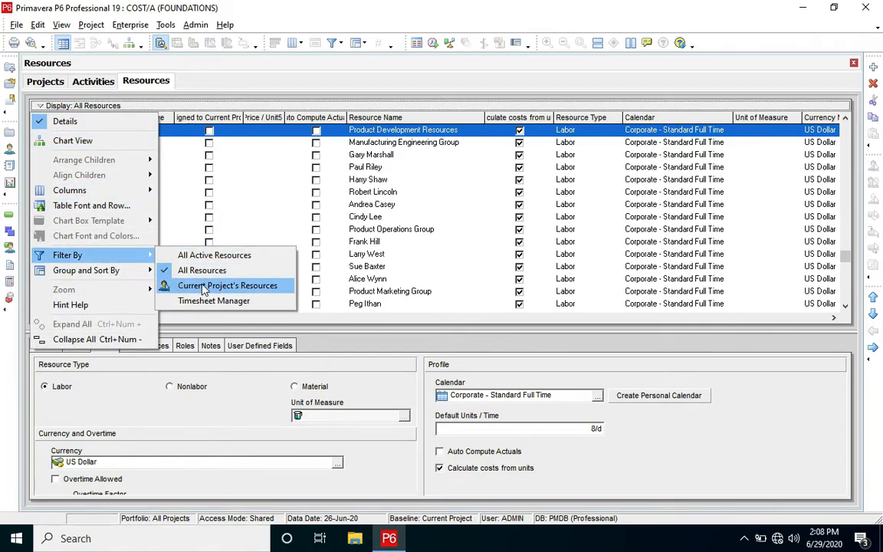
pyautogui.click(204, 286)
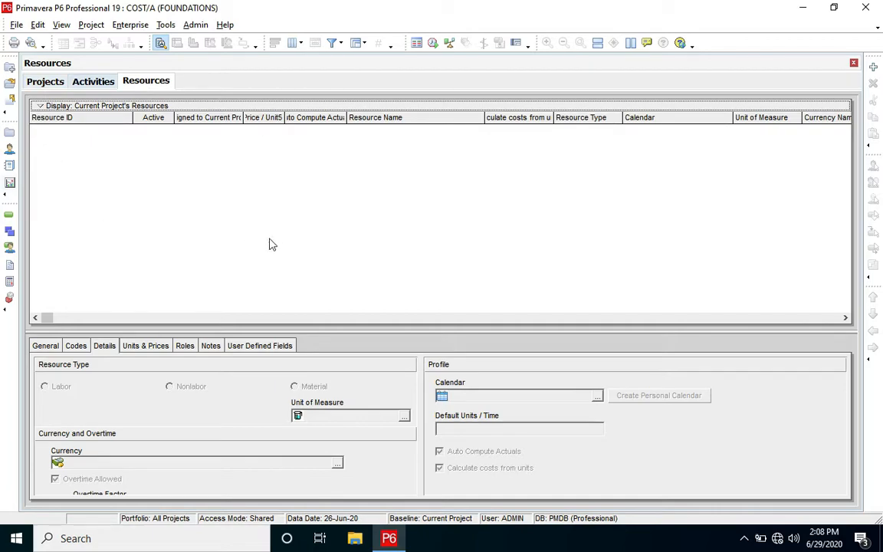
# - Add a new resource with ID R, accepting the switch to all resources, name it COST and make it a Material resource
pyautogui.click(874, 67)
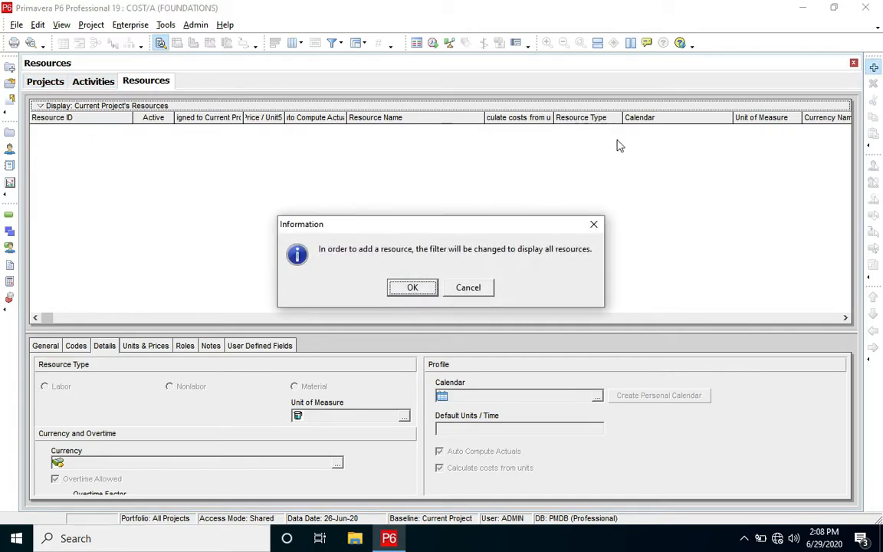
pyautogui.click(413, 289)
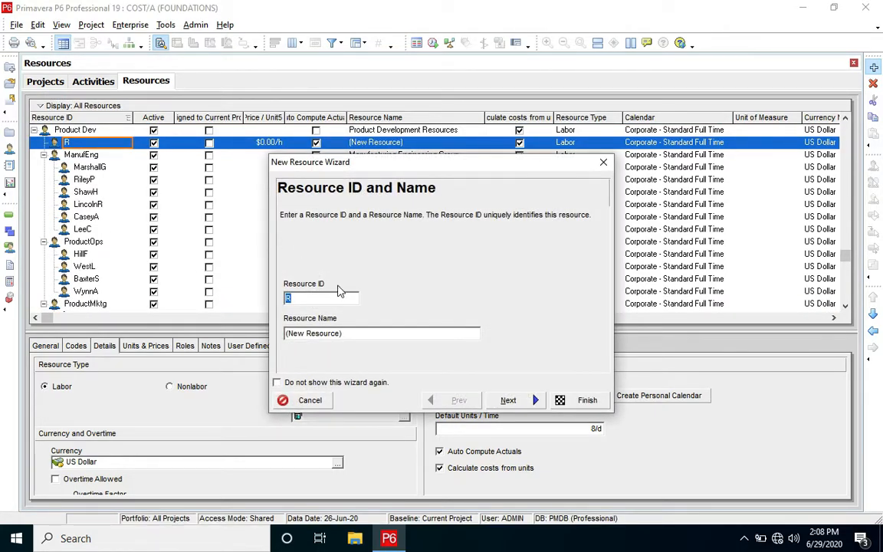
pyautogui.press('Tab')
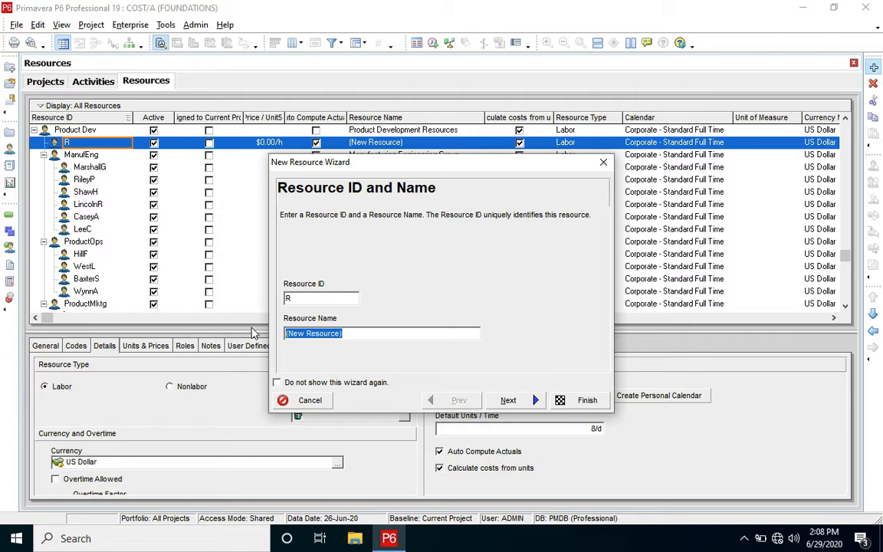
pyautogui.write('COST')
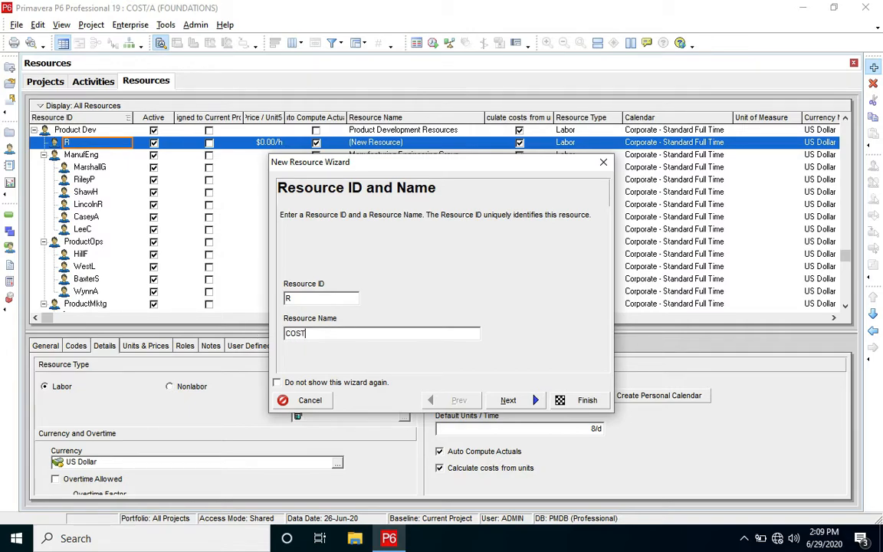
pyautogui.click(521, 399)
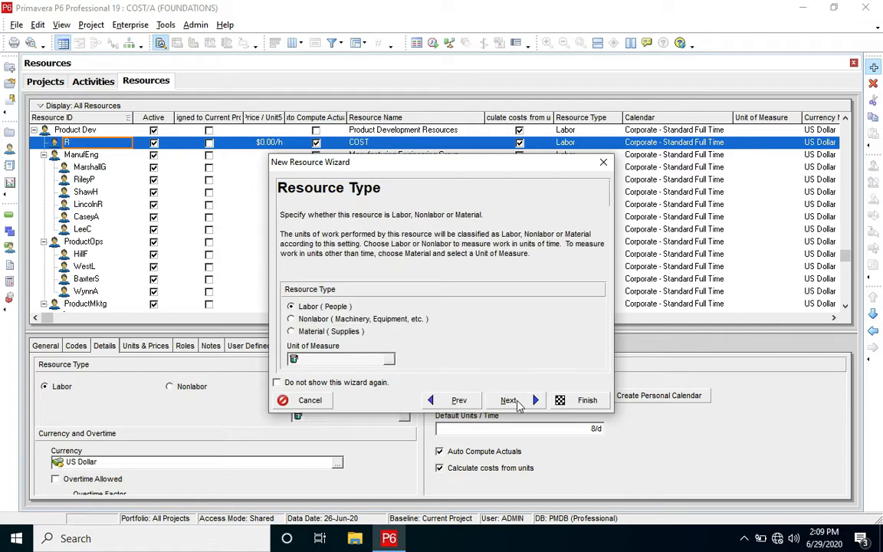
pyautogui.click(339, 332)
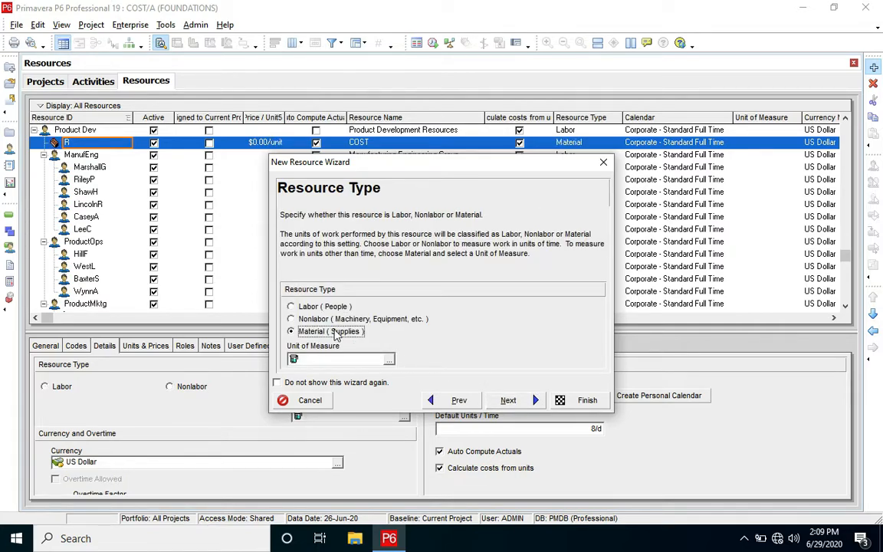
pyautogui.click(521, 401)
# - Set the COST resource's price to $1 per unit, finish creating it and move it out of the Product Dev group
pyautogui.click(358, 319)
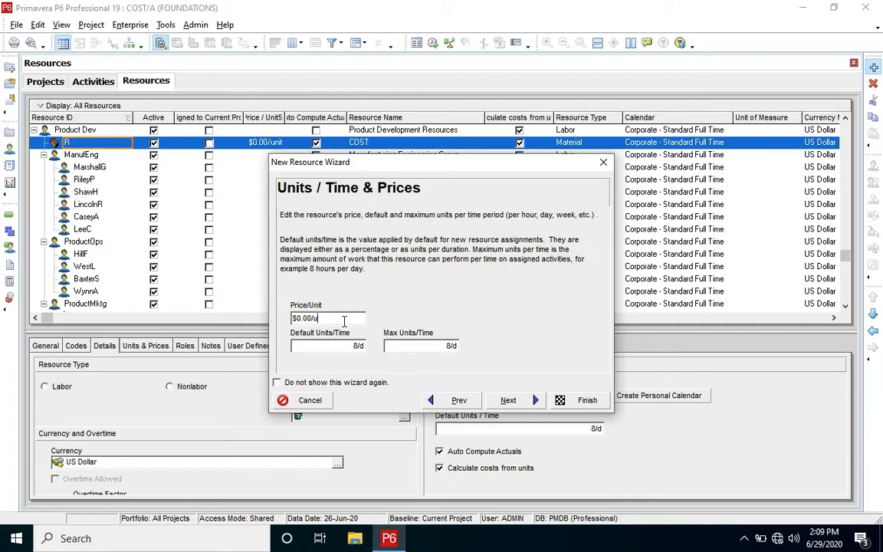
pyautogui.write('1')
pyautogui.click(314, 326)
pyautogui.click(520, 401)
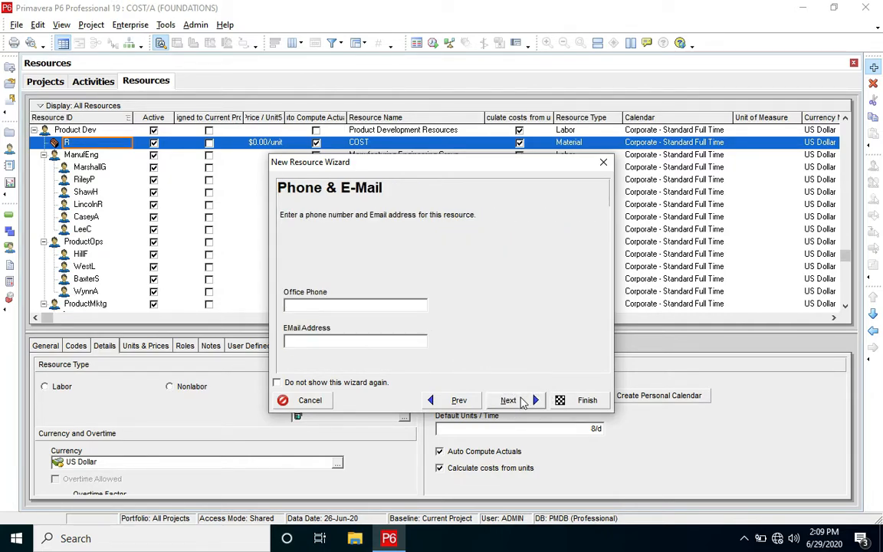
pyautogui.click(575, 400)
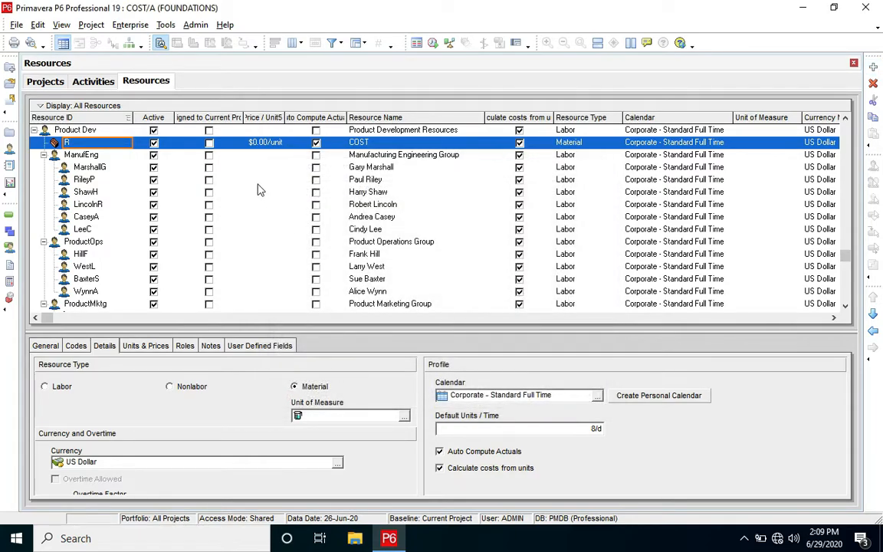
pyautogui.click(871, 331)
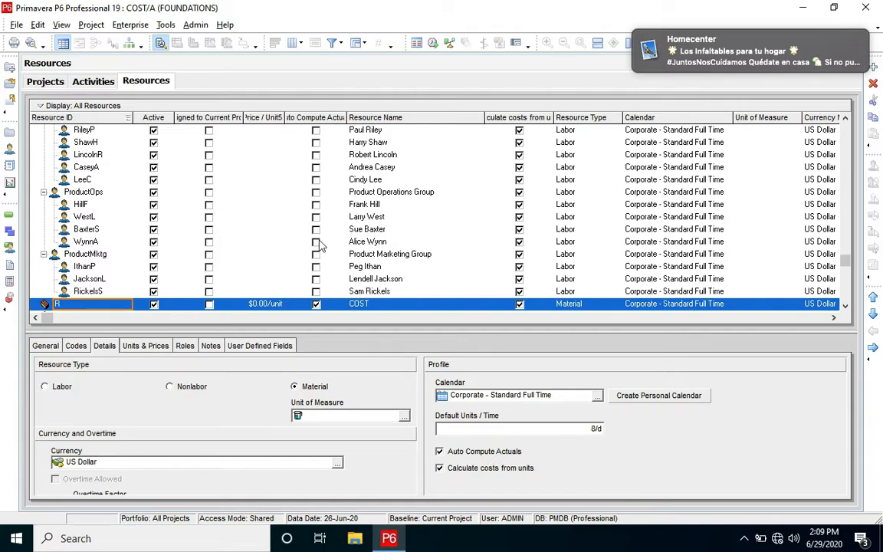
# - Return to the activities and assign the COST resource to the Excavation activity A1000
pyautogui.click(93, 82)
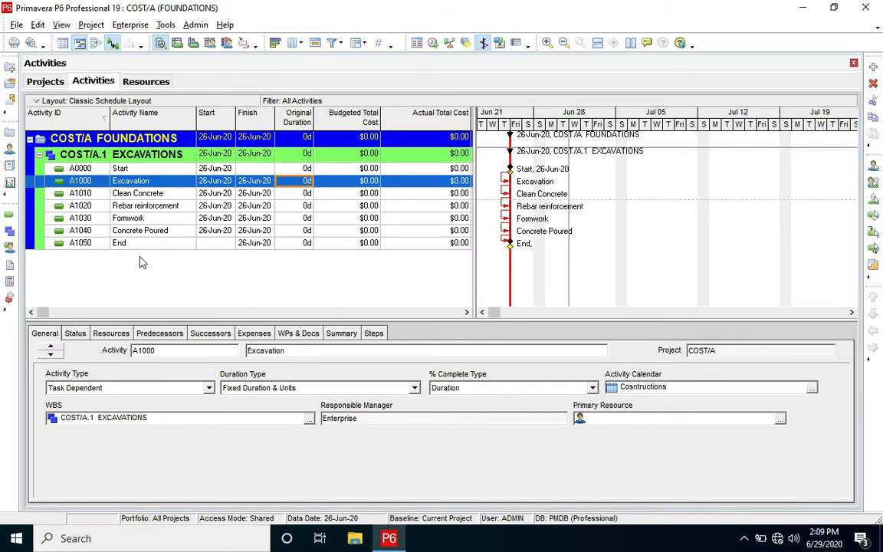
pyautogui.click(119, 336)
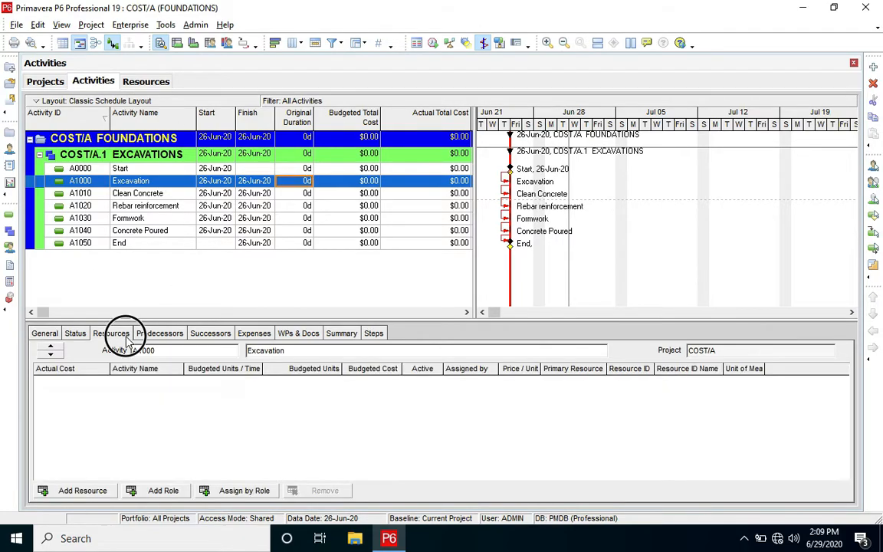
pyautogui.click(83, 491)
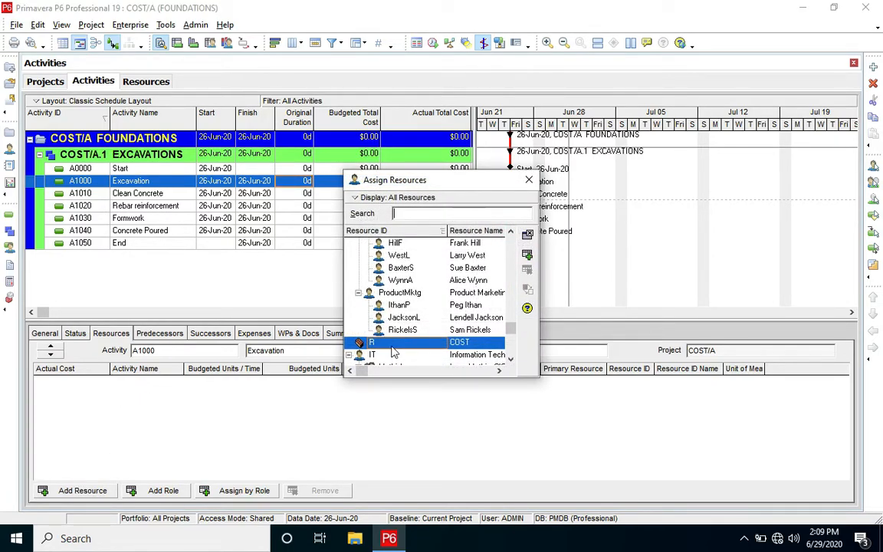
pyautogui.doubleClick(391, 342)
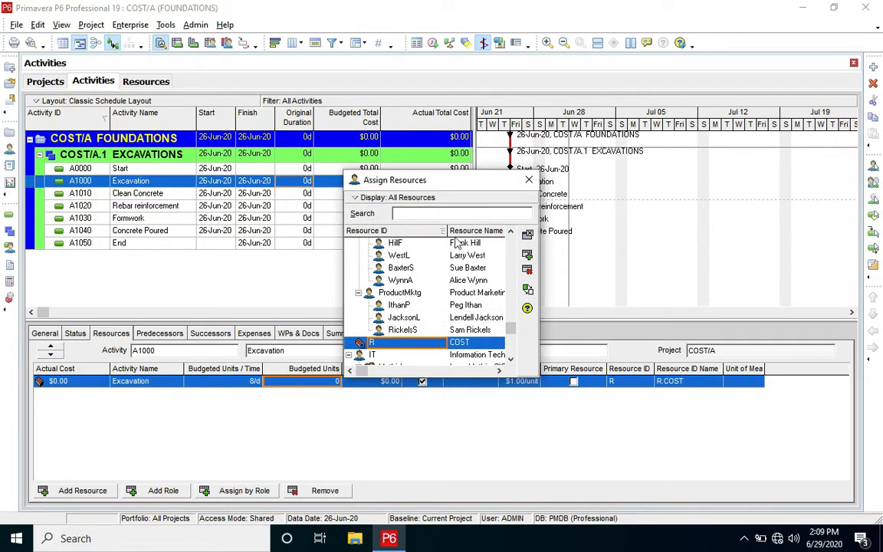
pyautogui.click(529, 180)
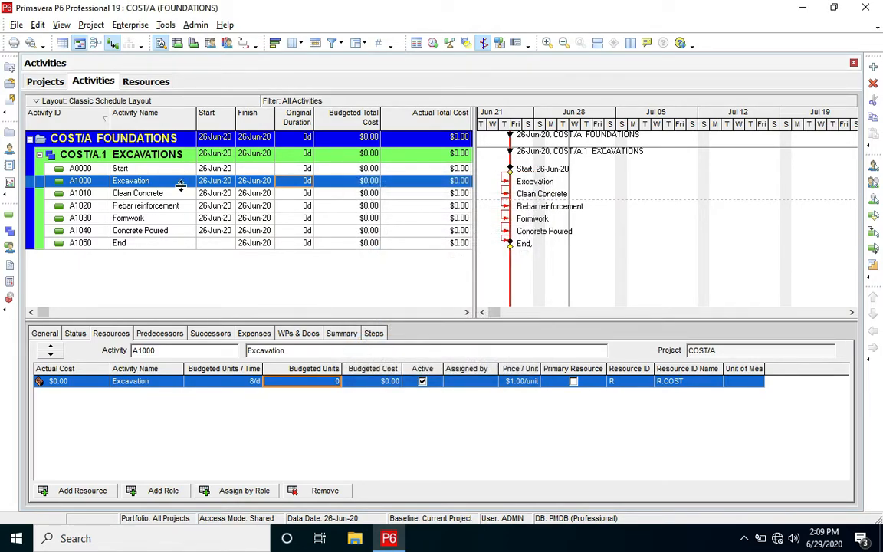
# - Find the Resources field among the available columns with "RESOUR" and add it to the activity table after Activity ID
pyautogui.rightClick(160, 121)
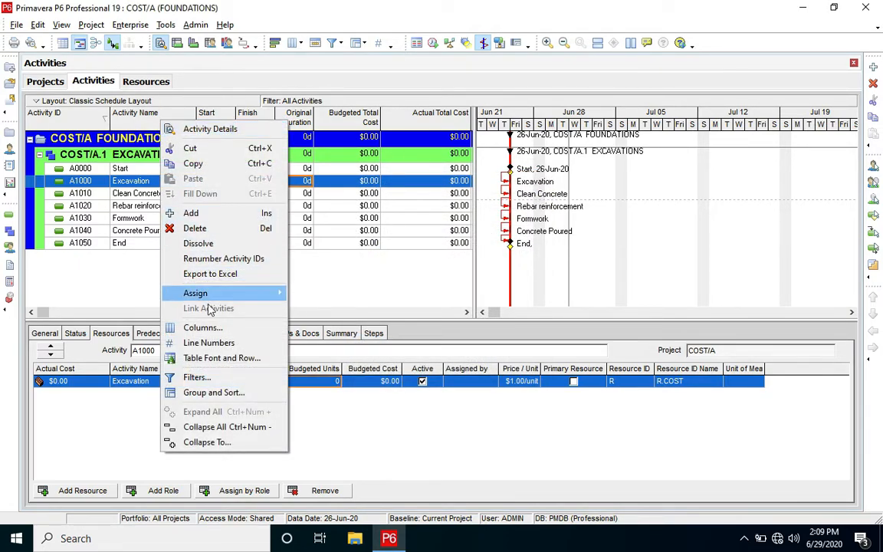
pyautogui.click(218, 328)
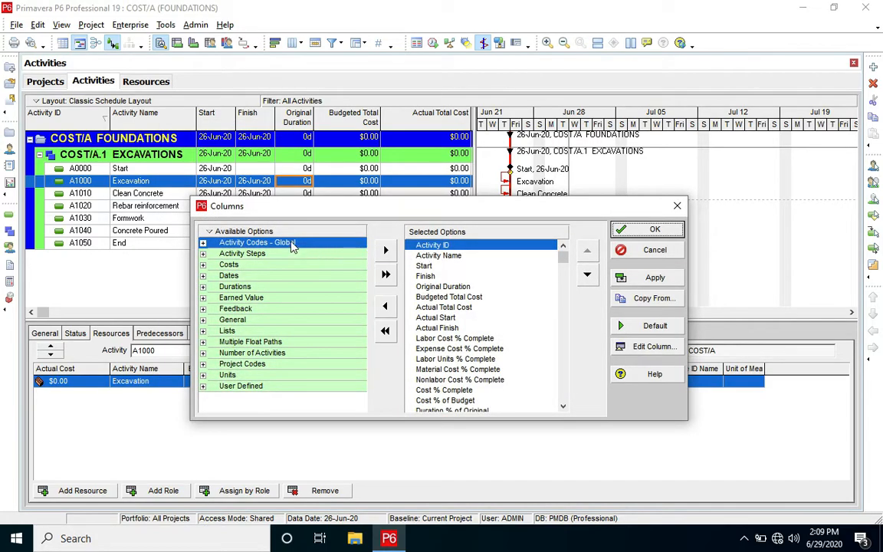
pyautogui.rightClick(203, 242)
pyautogui.click(230, 247)
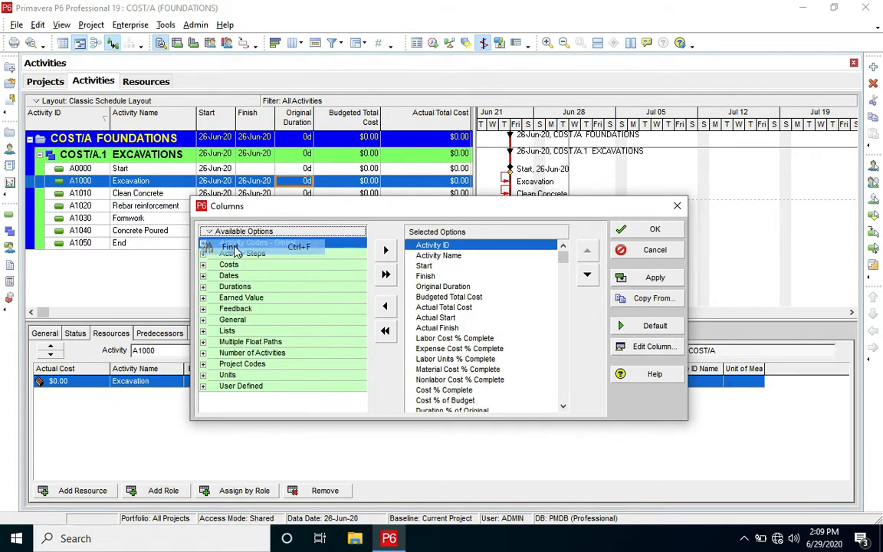
pyautogui.write('RESOUR')
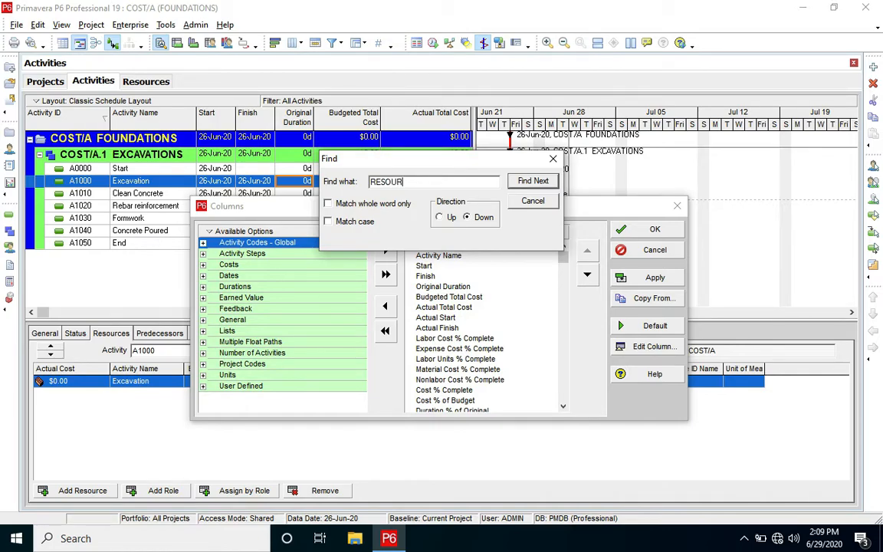
pyautogui.press('Return')
pyautogui.press('Return')
pyautogui.press('Return')
pyautogui.press('Return')
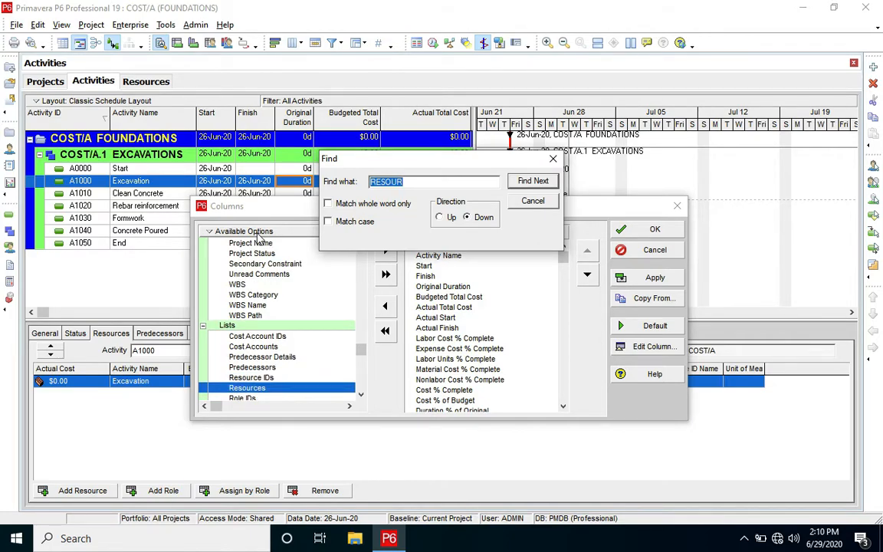
pyautogui.click(385, 252)
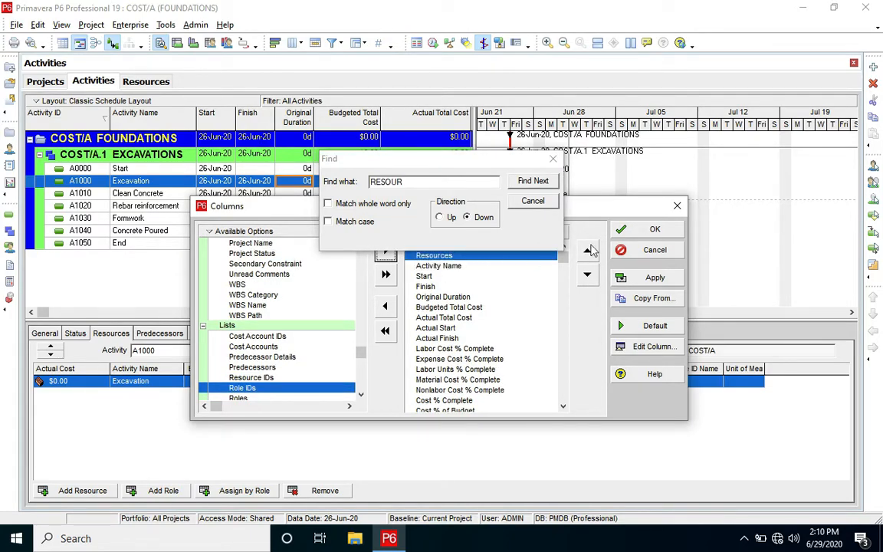
pyautogui.click(653, 231)
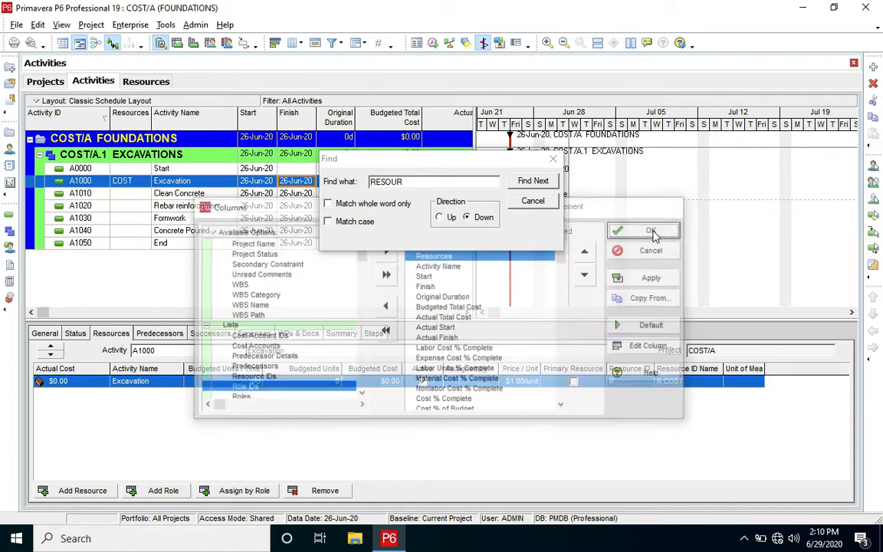
# - Assign the COST resource to the Clean Concrete, Rebar reinforcement, Formwork and Concrete Poured activities
pyautogui.click(131, 195)
pyautogui.doubleClick(132, 194)
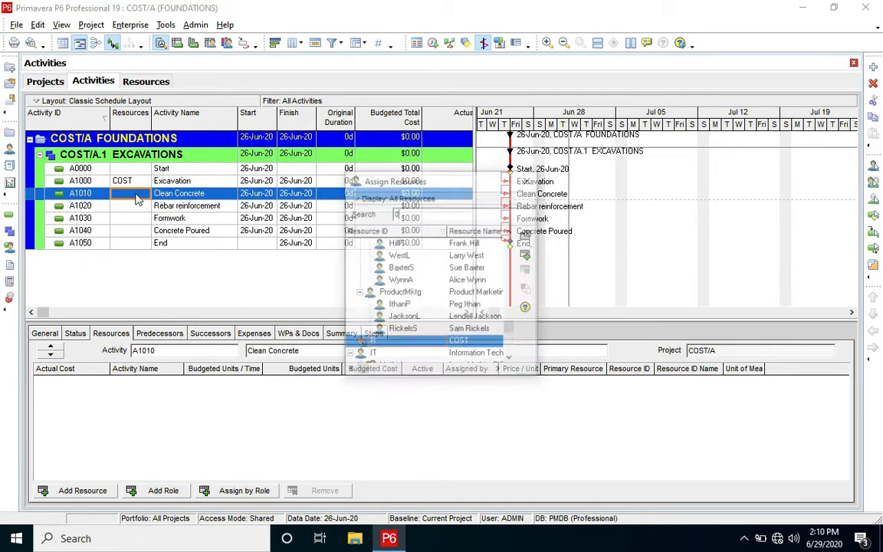
pyautogui.doubleClick(396, 342)
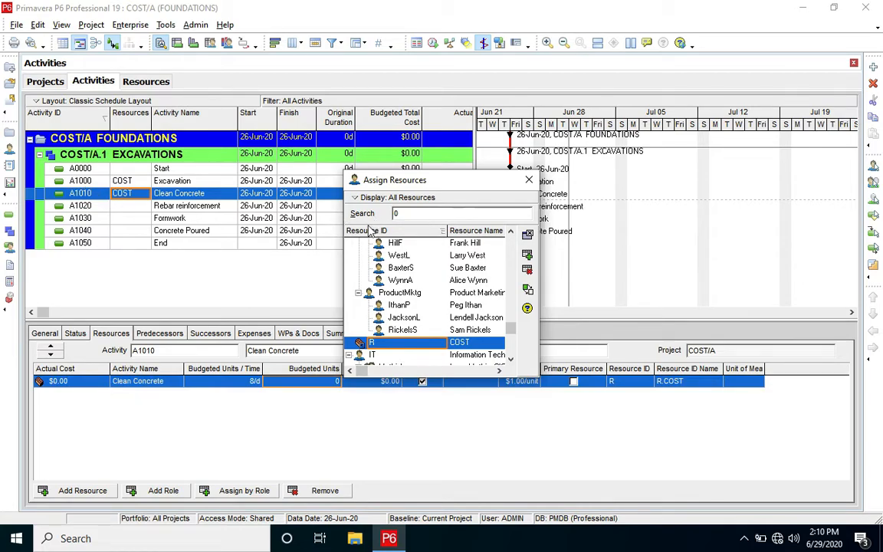
pyautogui.click(132, 207)
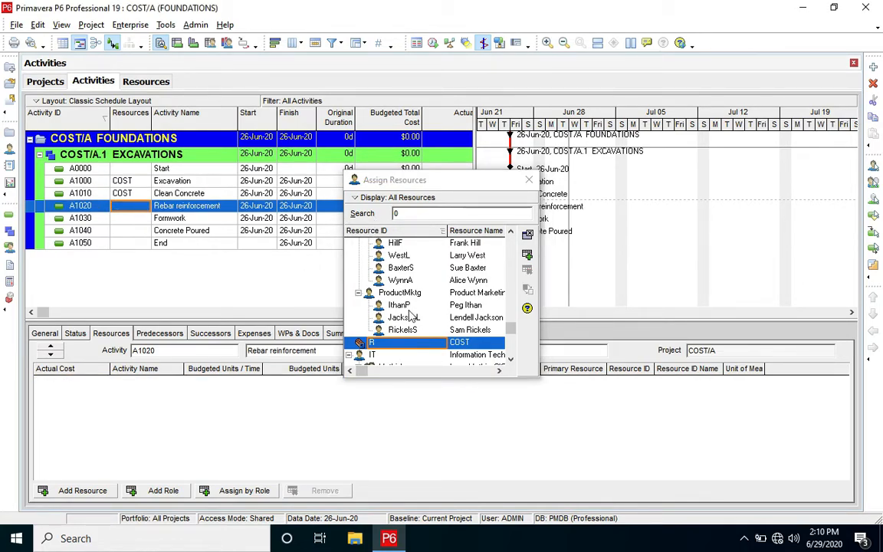
pyautogui.doubleClick(396, 343)
pyautogui.click(131, 219)
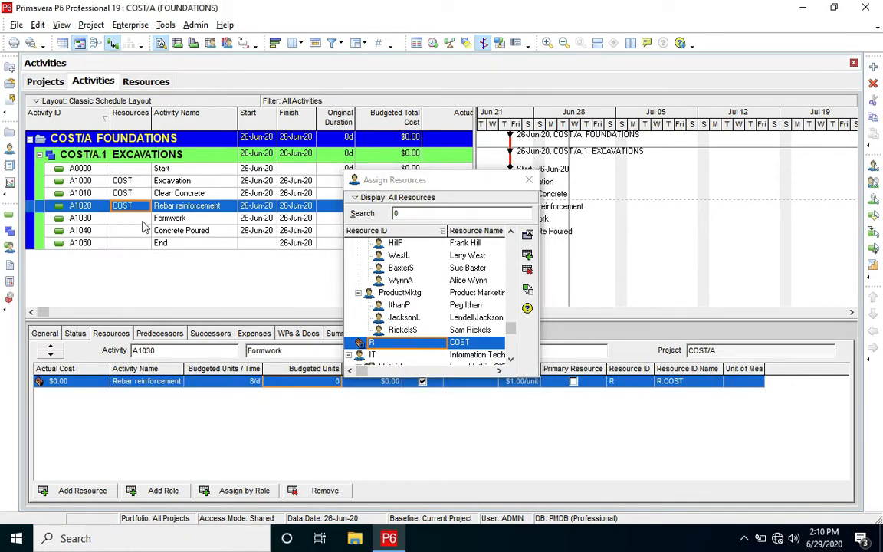
pyautogui.doubleClick(395, 342)
pyautogui.click(128, 232)
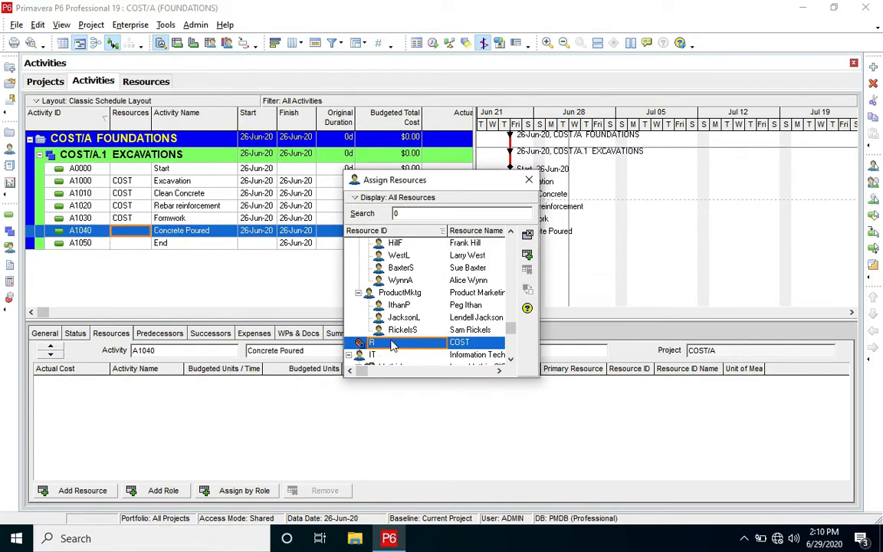
pyautogui.doubleClick(393, 342)
pyautogui.press('Escape')
# - Set the budgeted units of the Excavation activity's COST assignment to 100
pyautogui.click(157, 182)
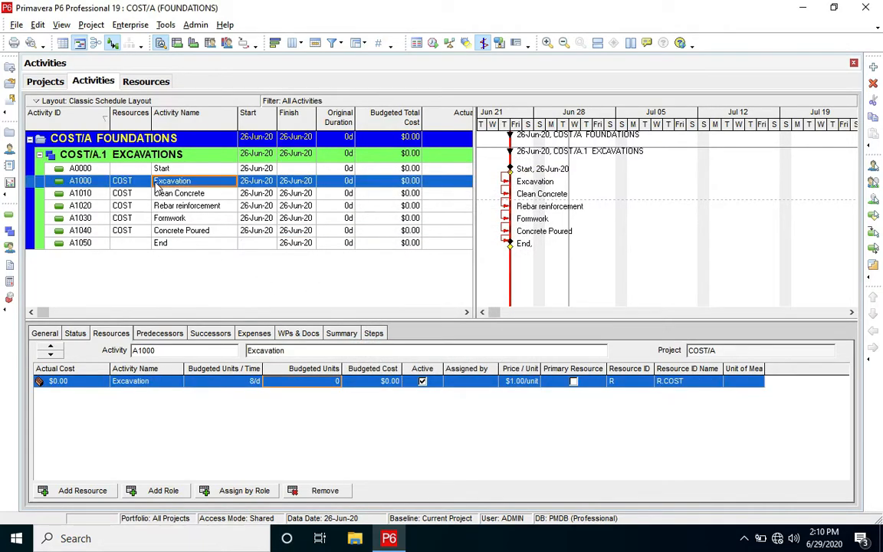
pyautogui.click(305, 380)
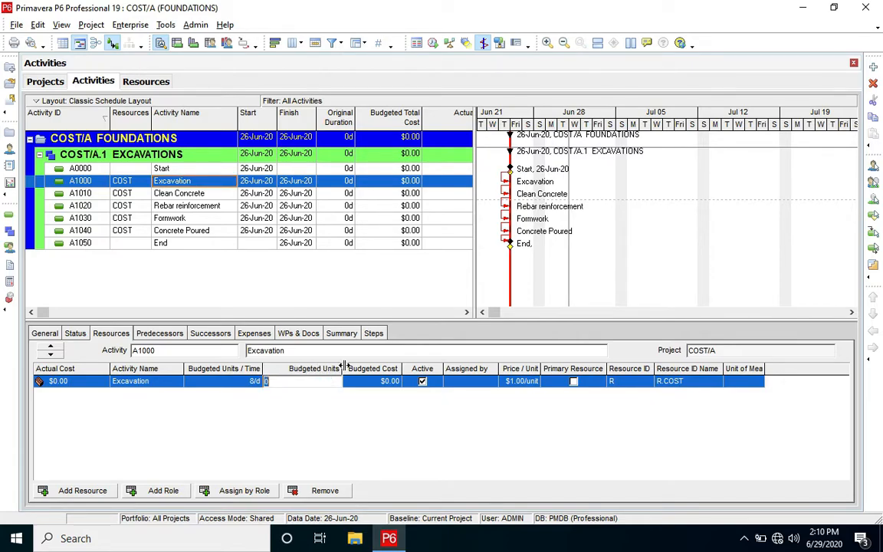
pyautogui.write('10')
pyautogui.press('Return')
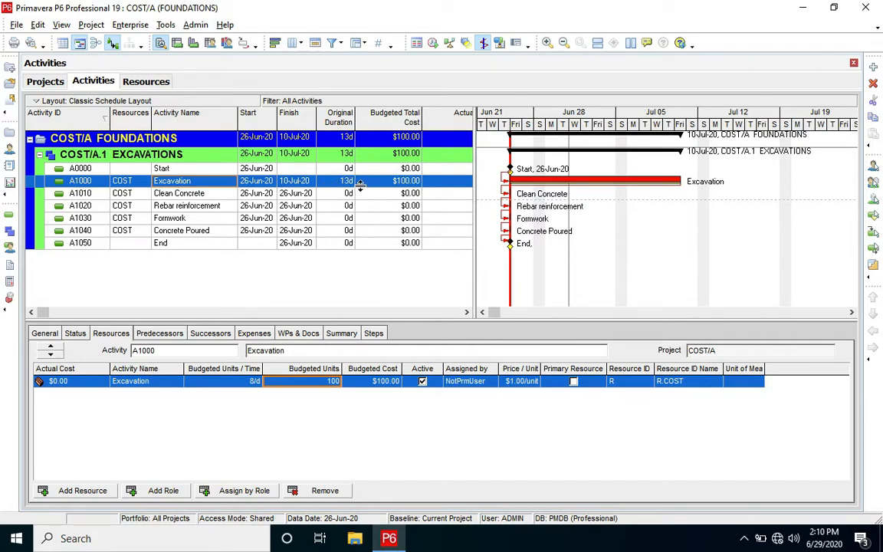
# - Set the Clean Concrete activity's COST assignment to 3 budgeted units per day and 200 budgeted units
pyautogui.click(157, 193)
pyautogui.click(247, 381)
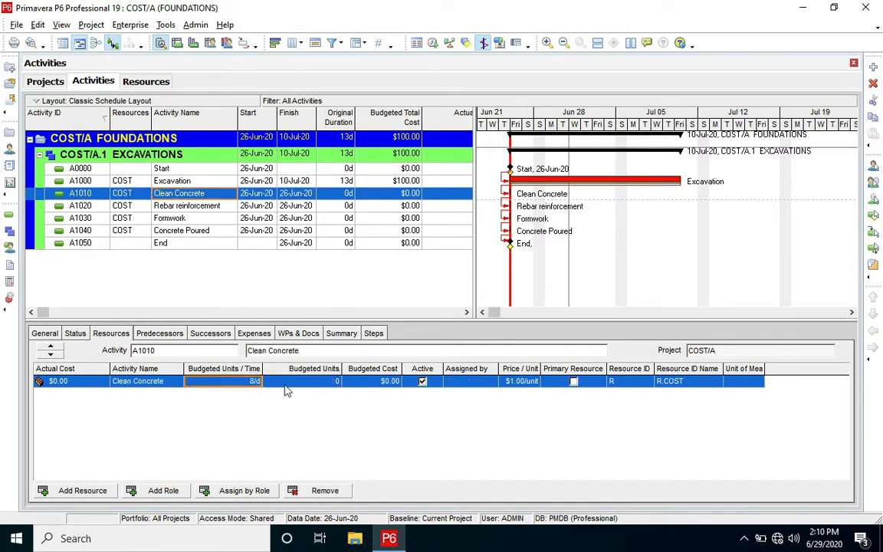
pyautogui.write('3')
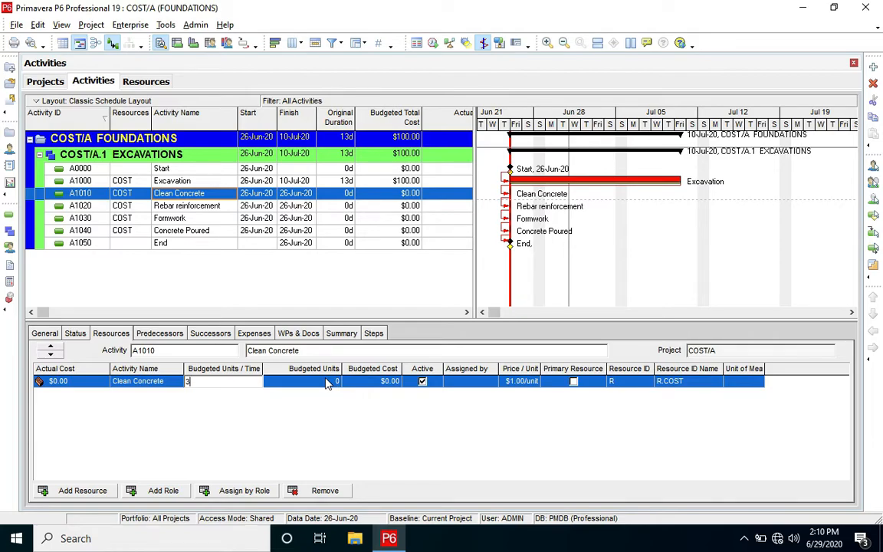
pyautogui.click(326, 380)
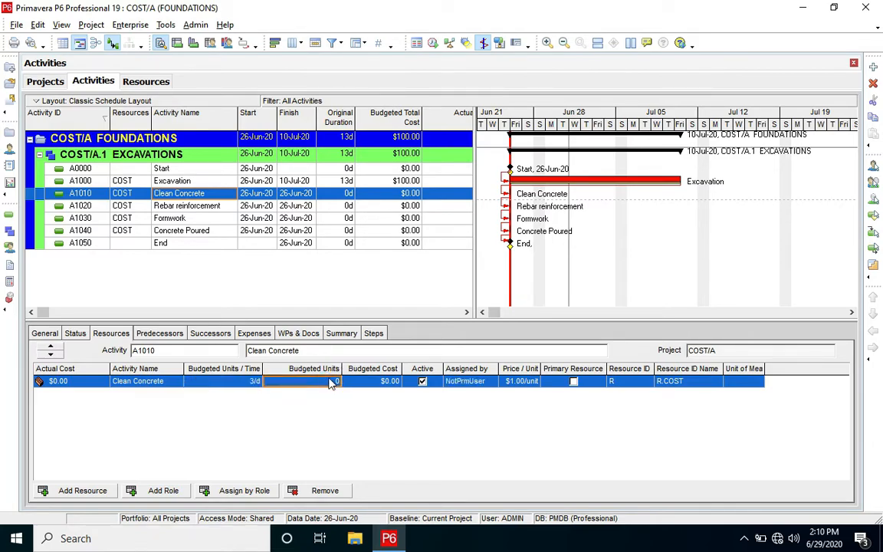
pyautogui.write('20')
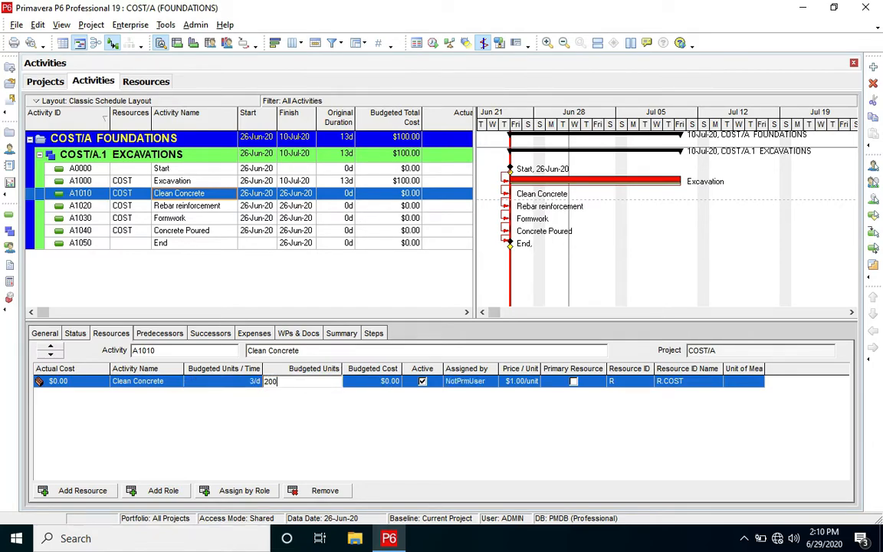
pyautogui.write('0')
pyautogui.press('Return')
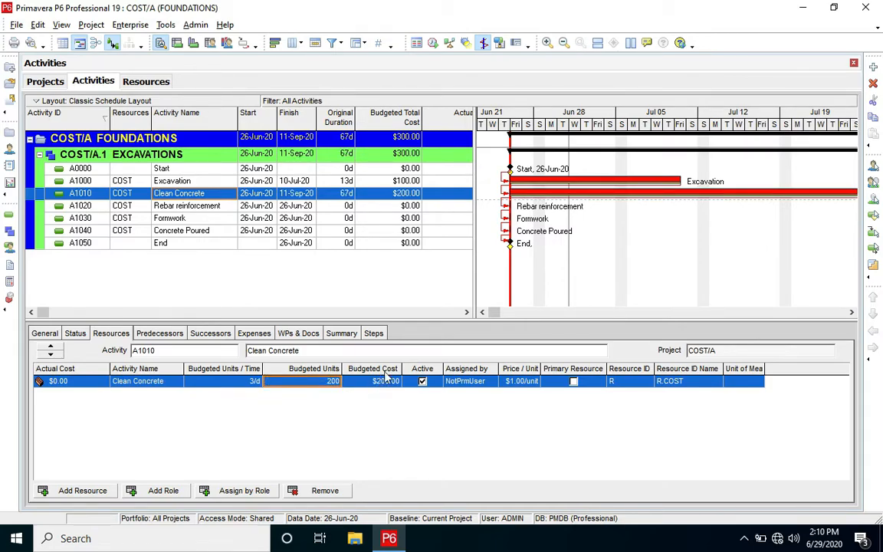
# - Set Clean Concrete's budgeted units to 1000 and its original duration to 2 days
pyautogui.click(322, 385)
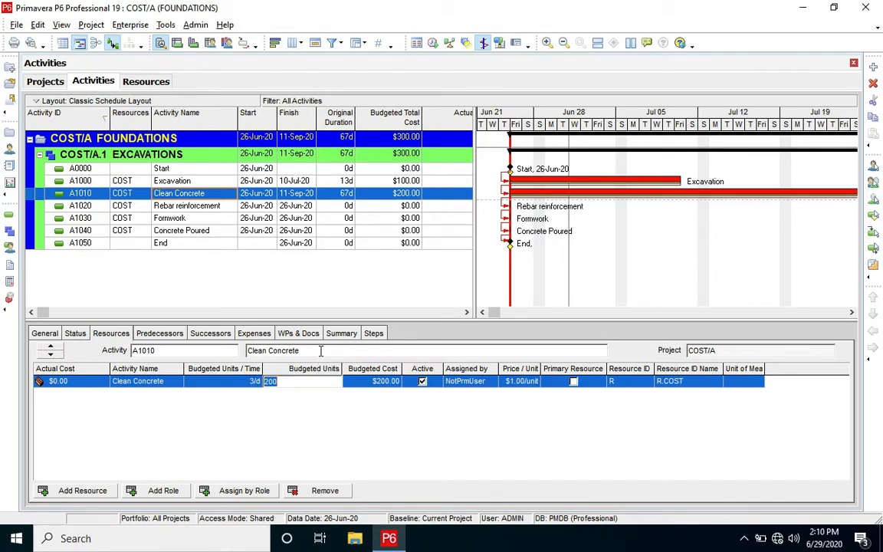
pyautogui.write('1000')
pyautogui.press('Return')
pyautogui.click(342, 195)
pyautogui.write('2')
pyautogui.press('Return')
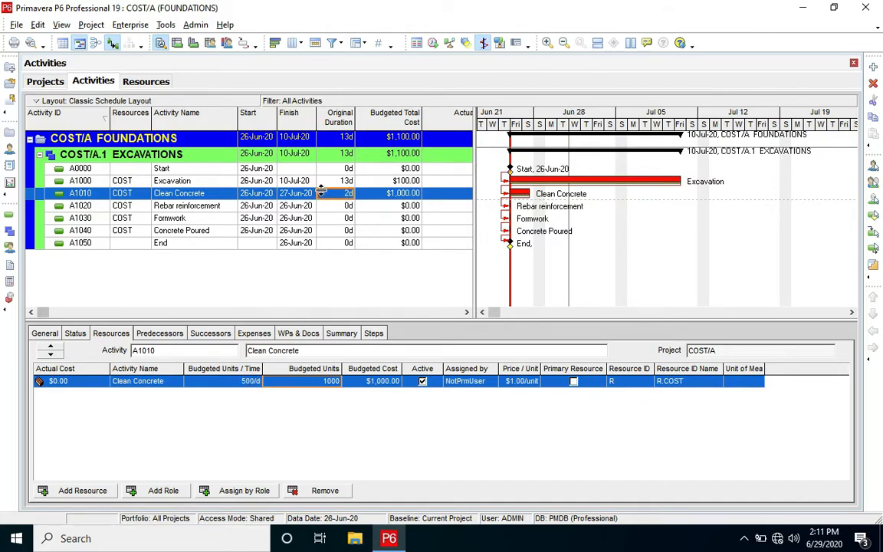
# - Set the Excavation activity's budgeted COST units to 1000 and its original duration to 3 days
pyautogui.click(341, 180)
pyautogui.click(301, 381)
pyautogui.write('1')
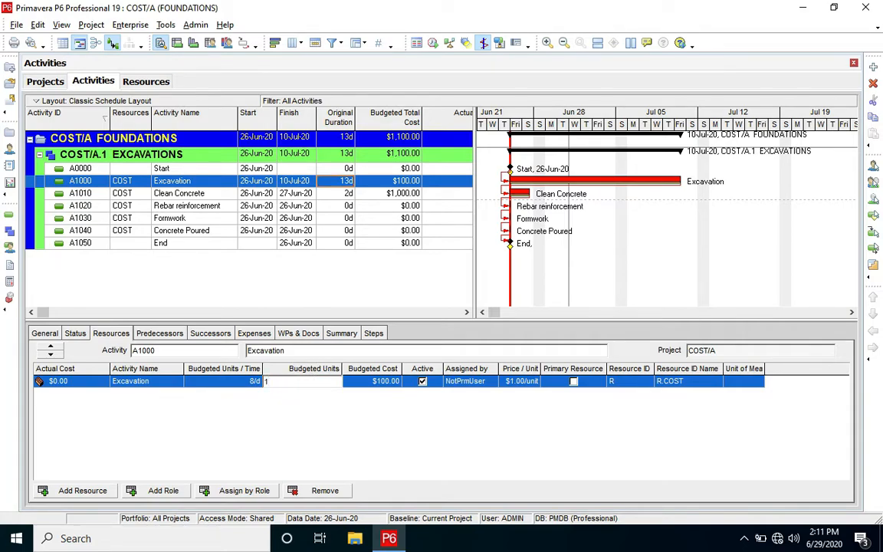
pyautogui.write('000')
pyautogui.press('Return')
pyautogui.click(341, 181)
pyautogui.write('3')
pyautogui.press('Return')
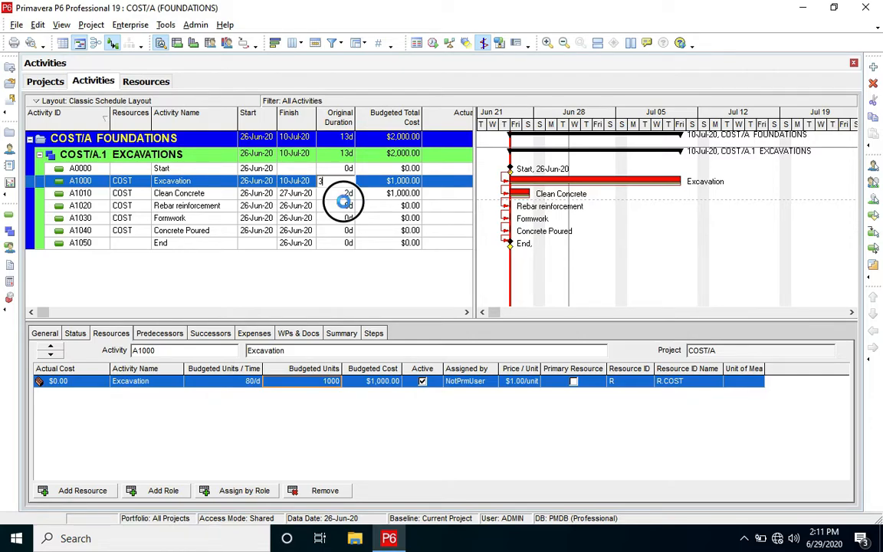
# - Set the budgeted COST units to 20000 for Rebar reinforcement, 23000 for Formwork and 600 for Concrete Poured
pyautogui.click(180, 205)
pyautogui.click(317, 381)
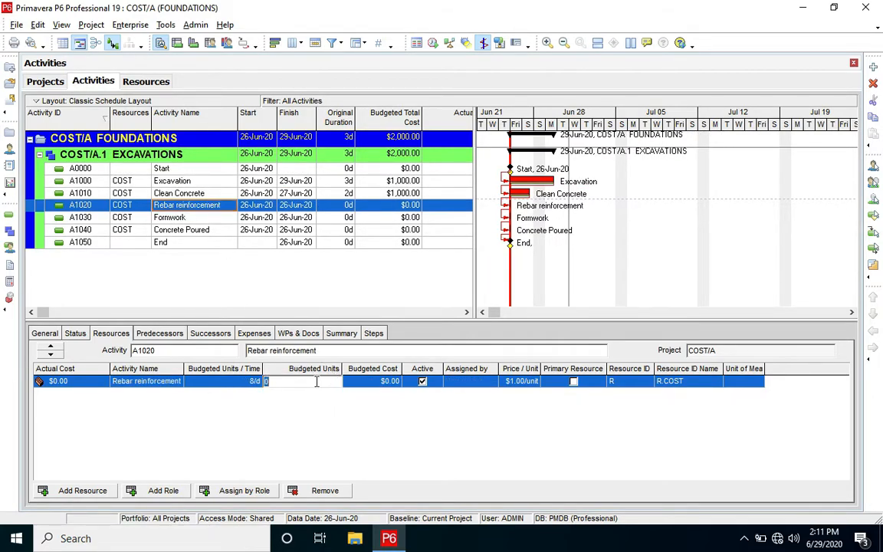
pyautogui.press('Return')
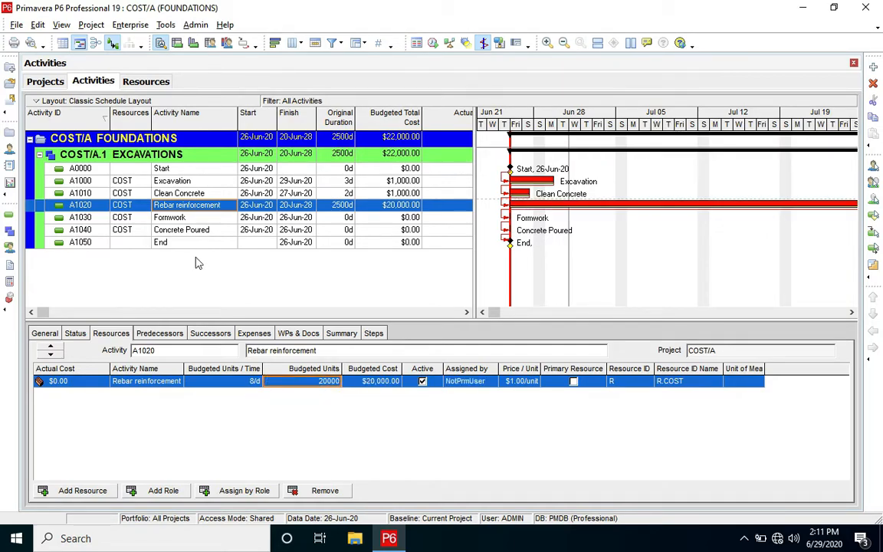
pyautogui.click(173, 217)
pyautogui.click(326, 382)
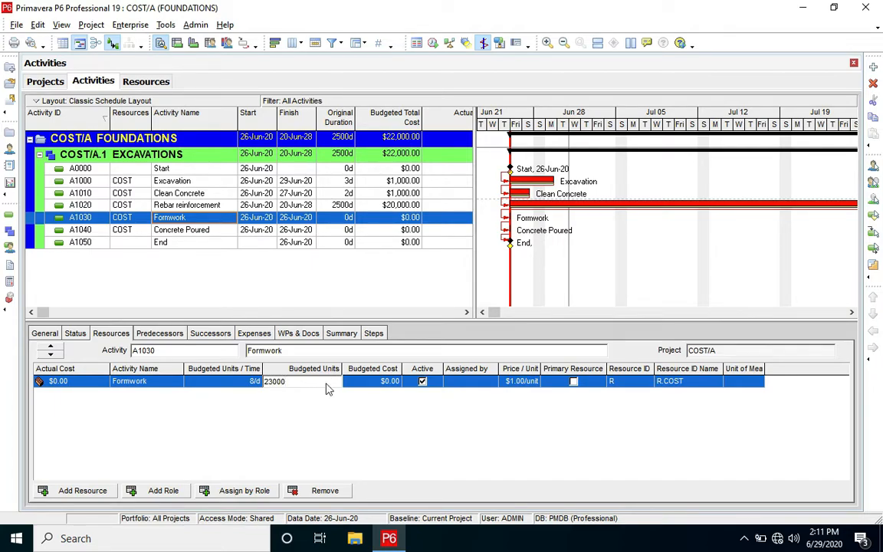
pyautogui.press('Return')
pyautogui.click(296, 230)
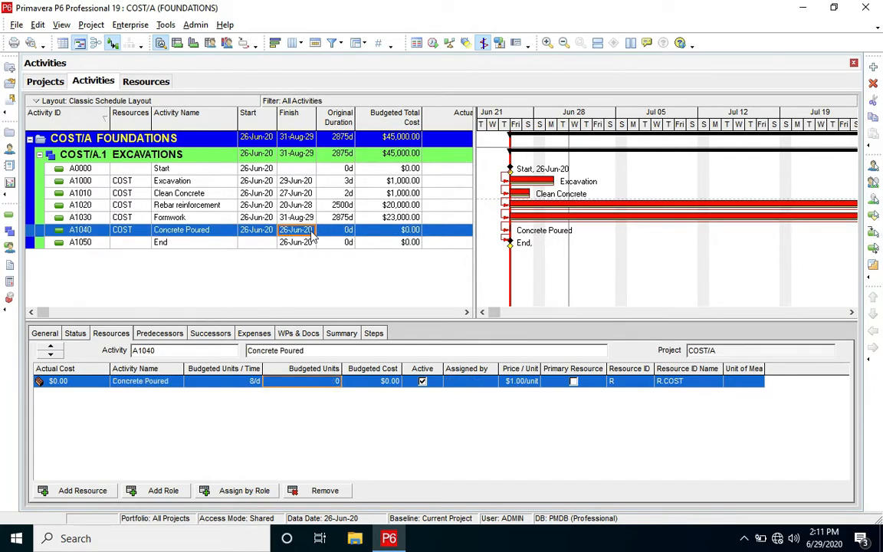
pyautogui.click(308, 381)
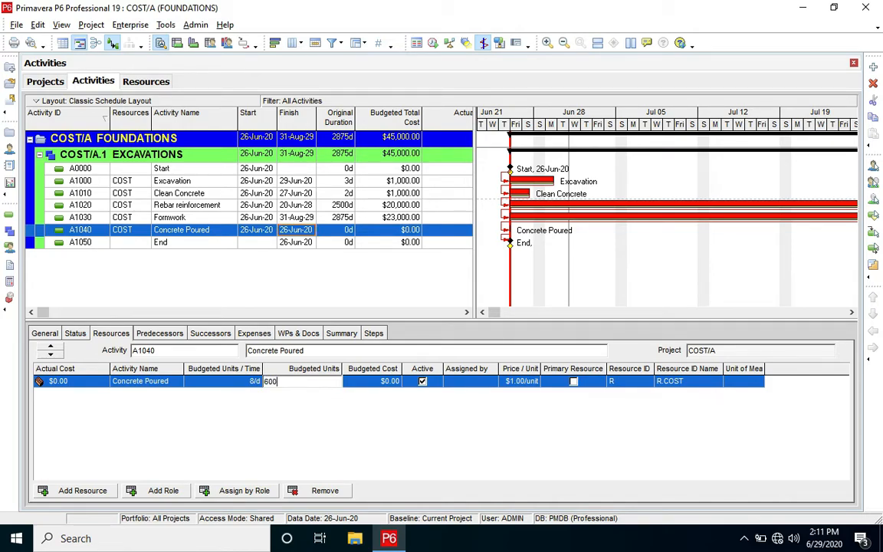
pyautogui.press('Return')
# - Set the original durations to 4 days for Rebar reinforcement, 2 days for Formwork and 1 day for Concrete Poured
pyautogui.click(343, 205)
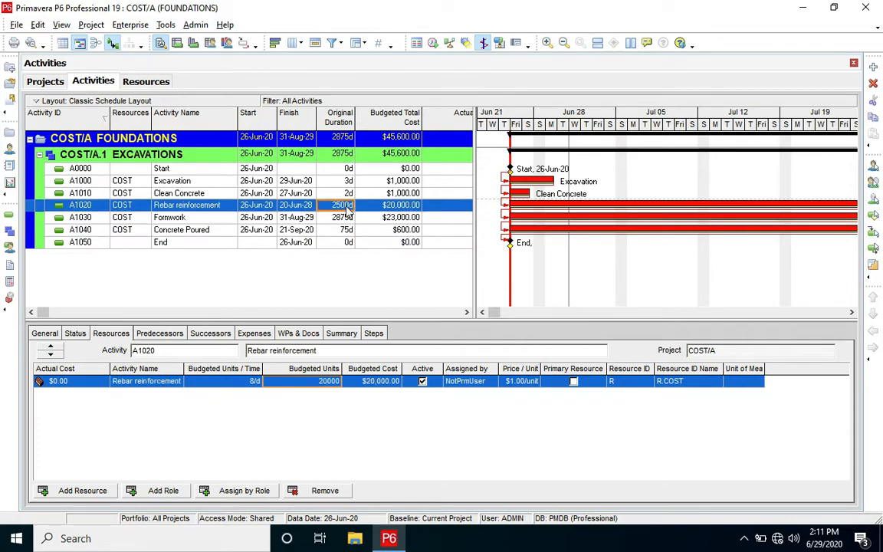
pyautogui.write('4')
pyautogui.press('Return')
pyautogui.press('Down')
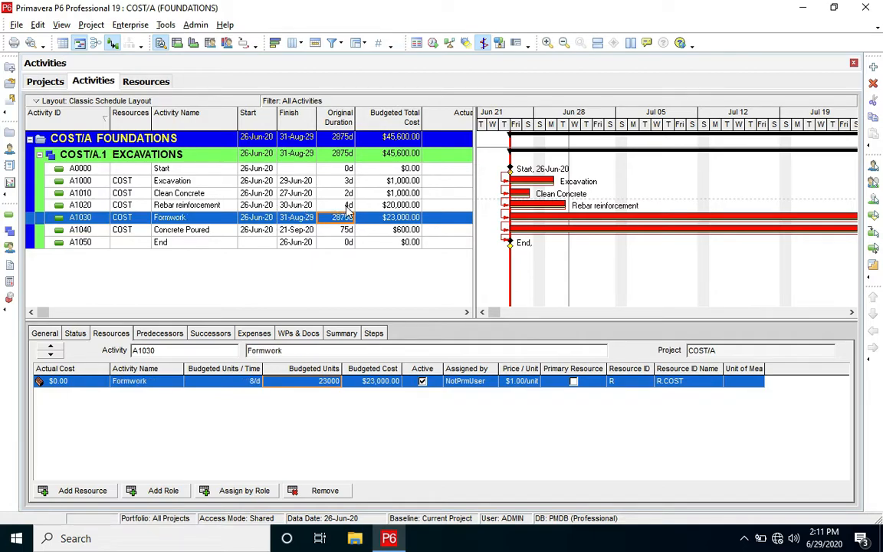
pyautogui.write('2')
pyautogui.press('Return')
pyautogui.press('Down')
pyautogui.write('1')
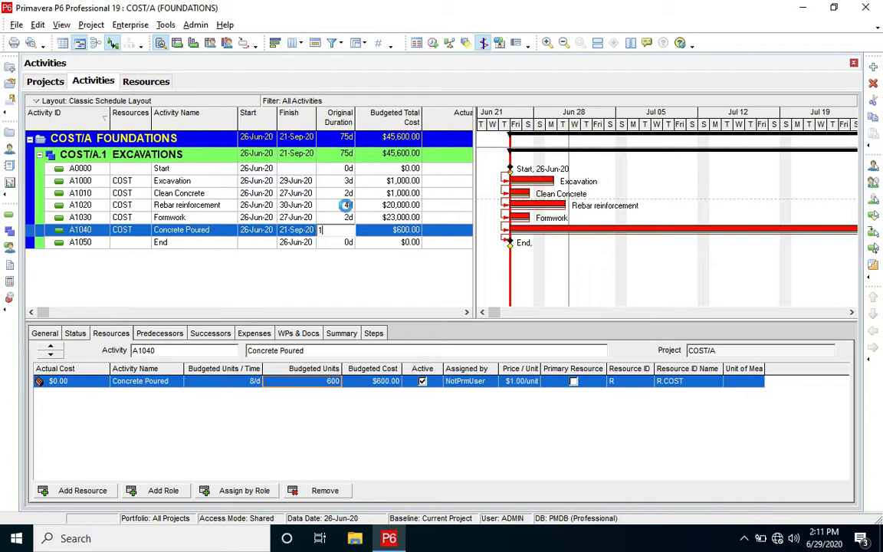
pyautogui.press('Return')
pyautogui.press('Up')
pyautogui.press('Down')
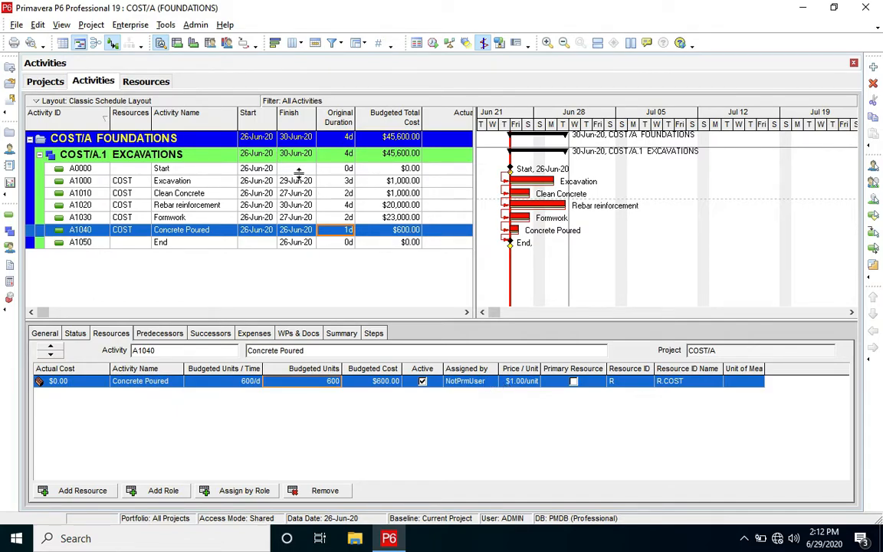
# - Add a new resource R-1 named CONCRETE in the resource list, keeping the Material type
pyautogui.click(145, 81)
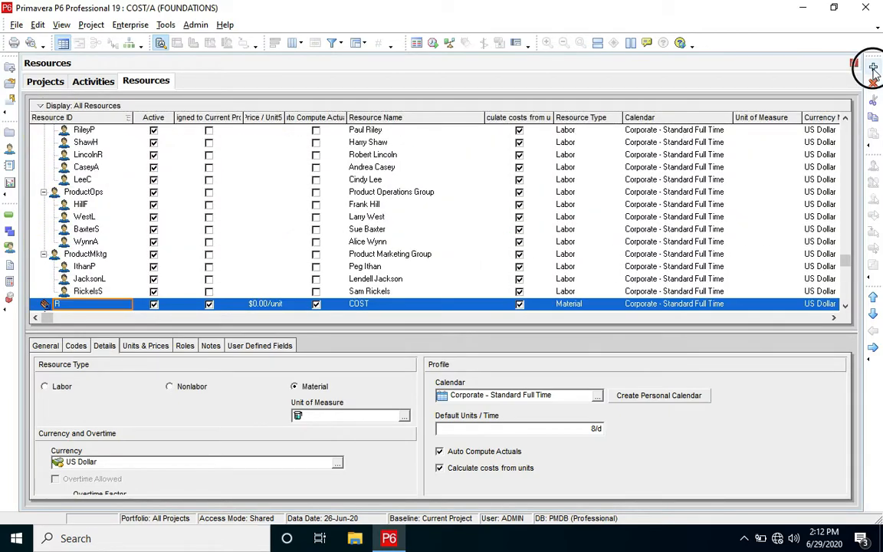
pyautogui.click(873, 67)
pyautogui.click(344, 334)
pyautogui.write('CONCRETE')
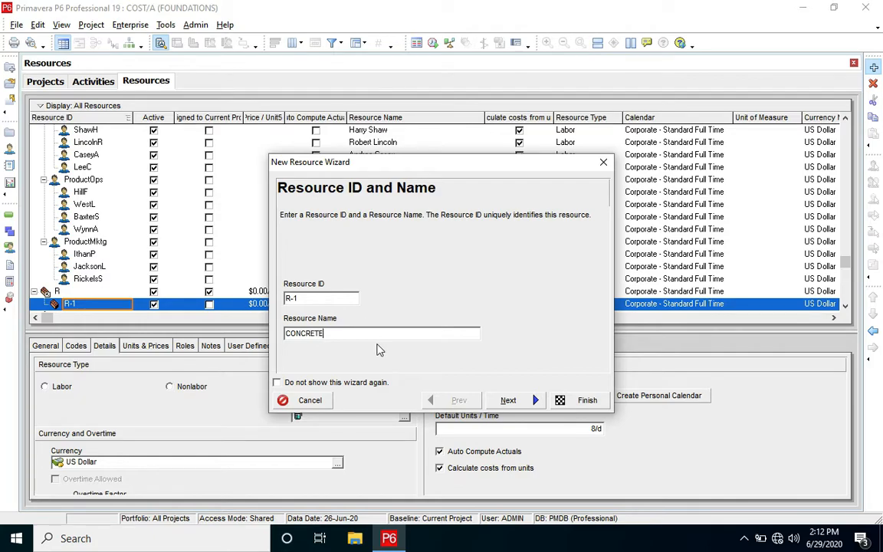
pyautogui.click(507, 400)
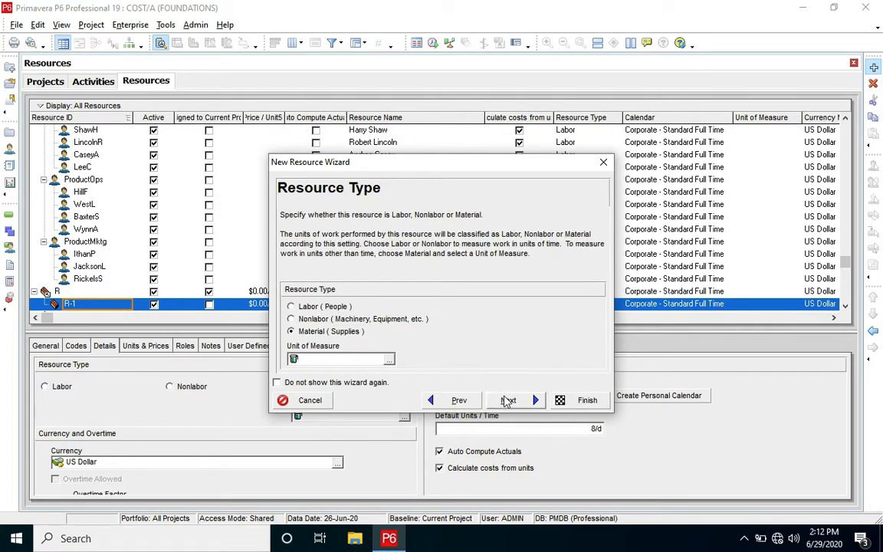
pyautogui.click(510, 403)
# - Set the CONCRETE resource's price to 125 per unit, finish creating it and outdent it to the same level as COST
pyautogui.click(330, 317)
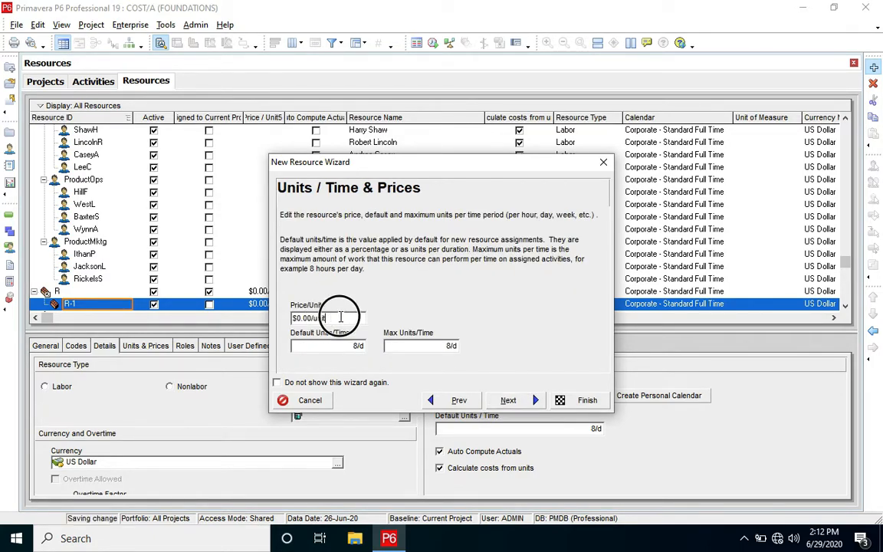
pyautogui.press('BackSpace')
pyautogui.write('125')
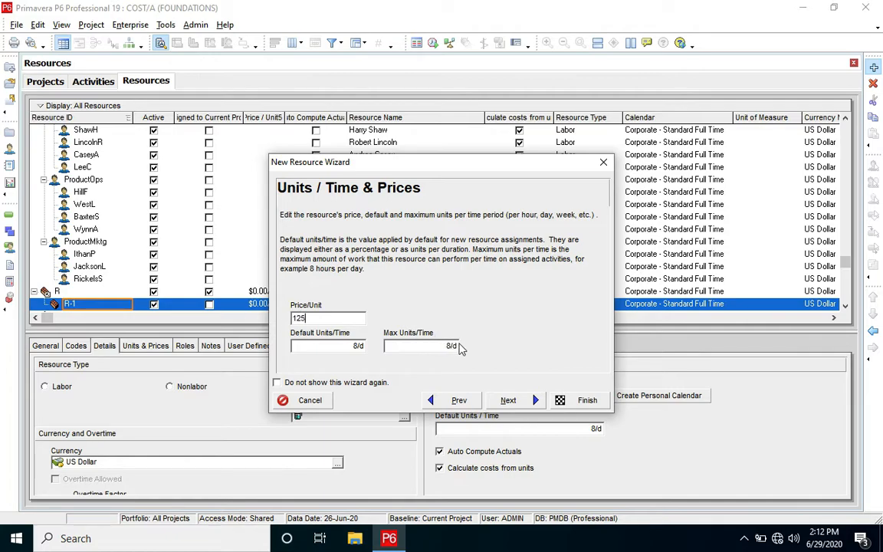
pyautogui.click(508, 400)
pyautogui.click(587, 401)
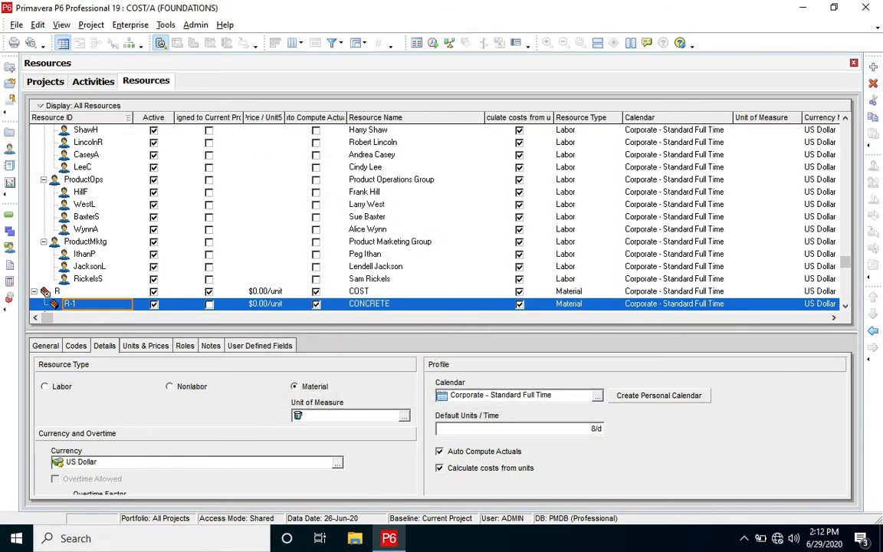
pyautogui.click(873, 332)
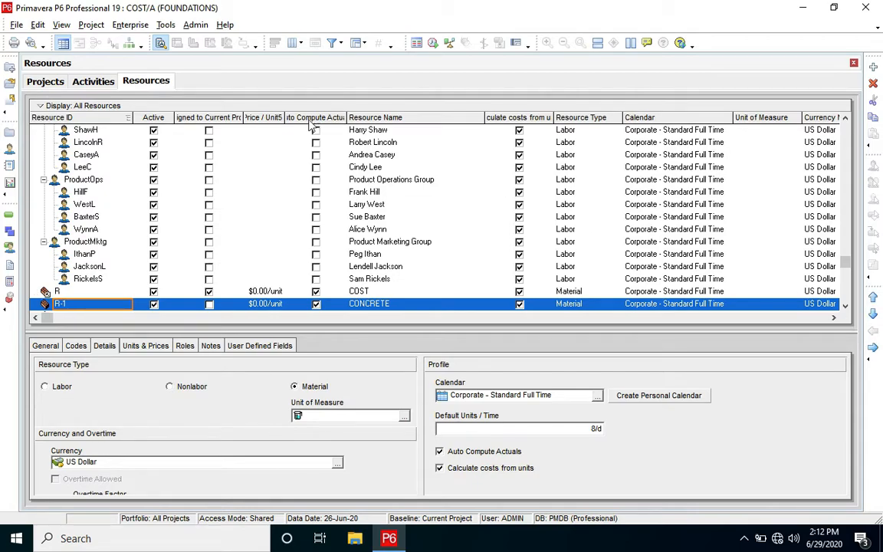
# - Return to the activities and replace the COST resource on Concrete Poured with the R-1 CONCRETE resource
pyautogui.click(82, 80)
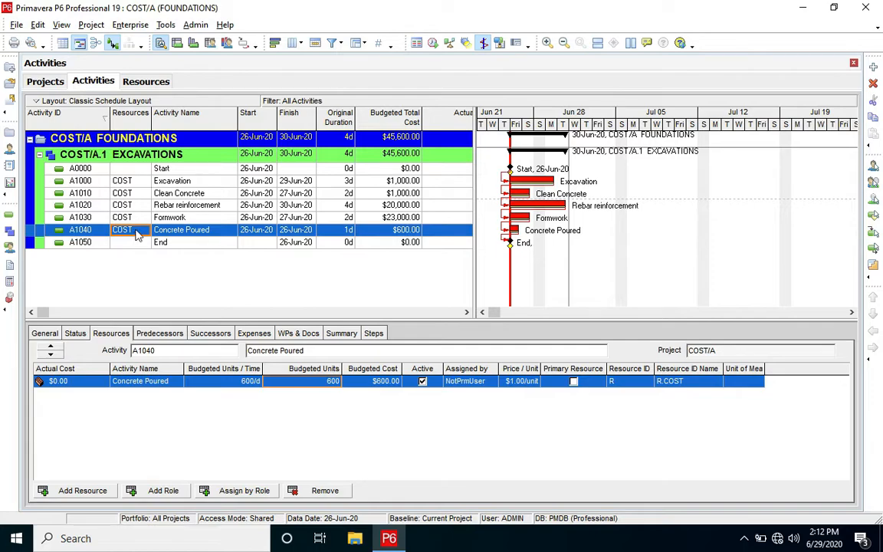
pyautogui.click(136, 232)
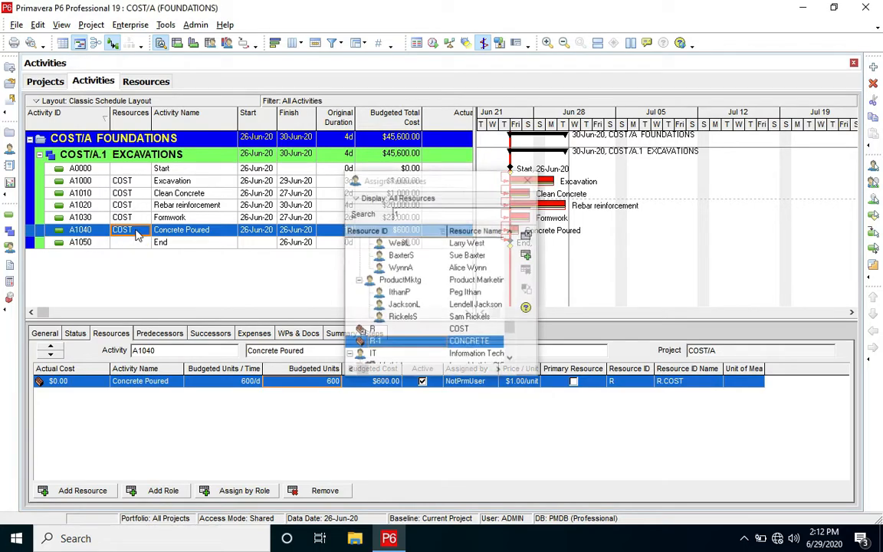
pyautogui.doubleClick(439, 346)
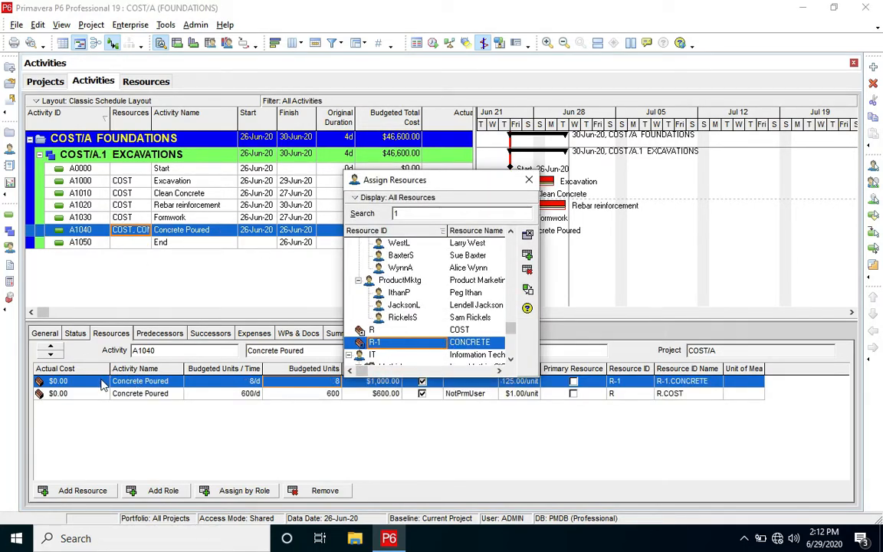
pyautogui.click(93, 393)
pyautogui.click(295, 498)
pyautogui.click(407, 293)
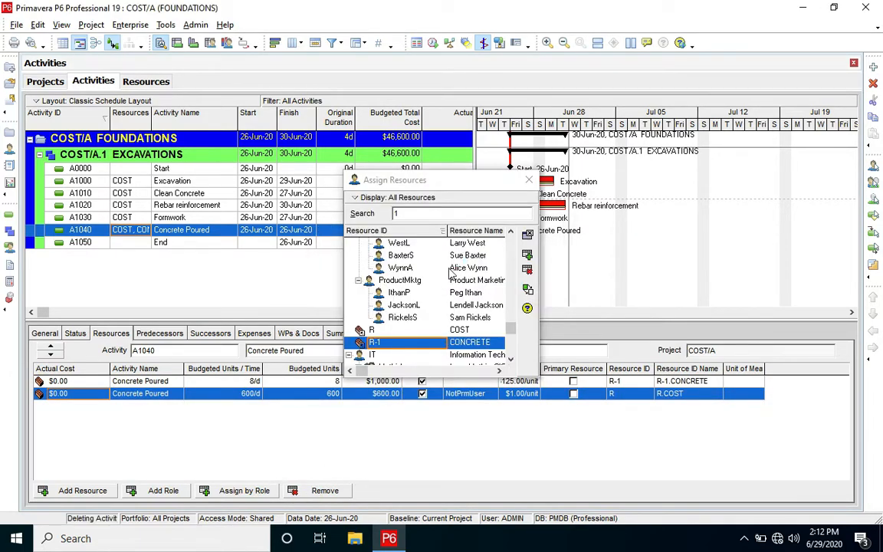
pyautogui.click(526, 181)
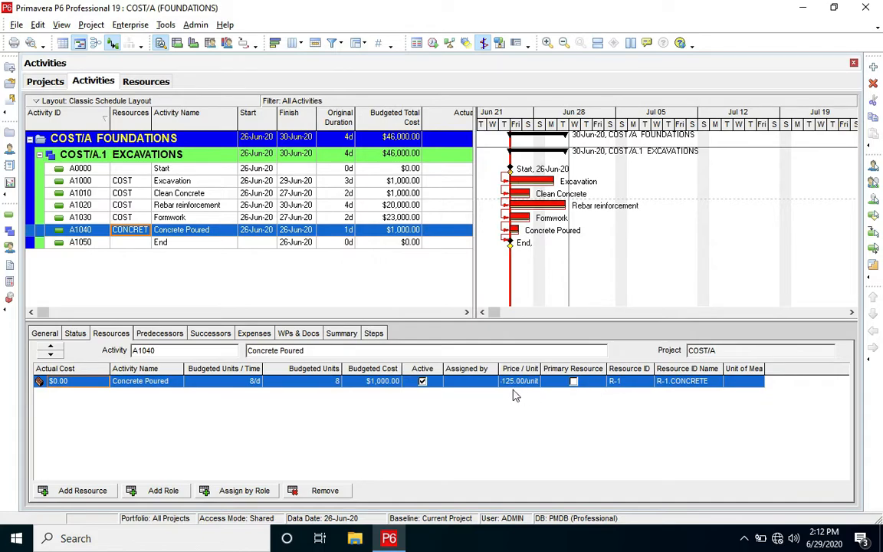
# - Set the budgeted units of Concrete Poured's CONCRETE assignment to 6
pyautogui.click(322, 384)
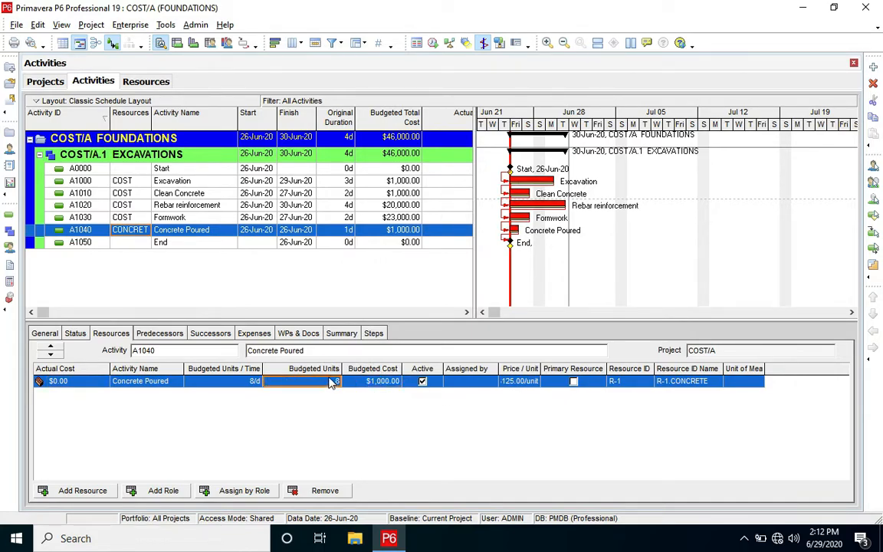
pyautogui.write('6')
pyautogui.press('Return')
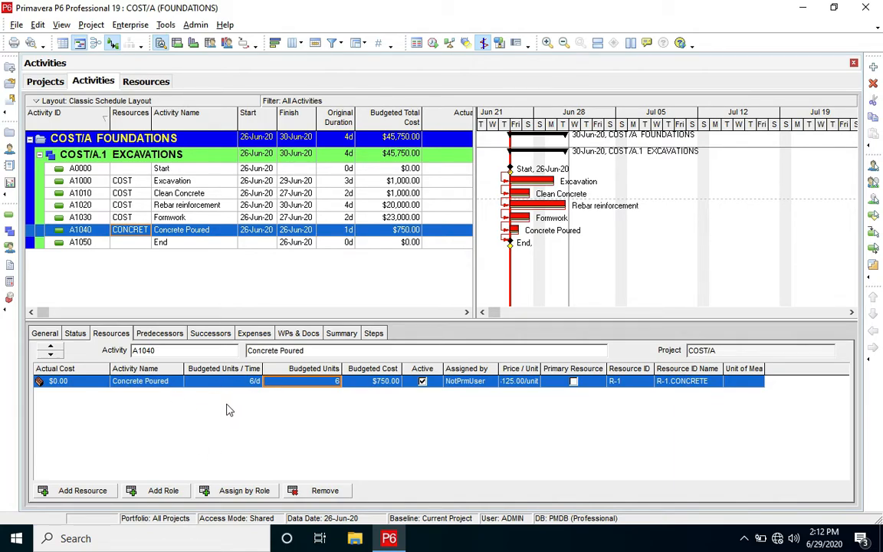
# - Schedule the project with the current data date of 26-Jun-20
pyautogui.click(165, 25)
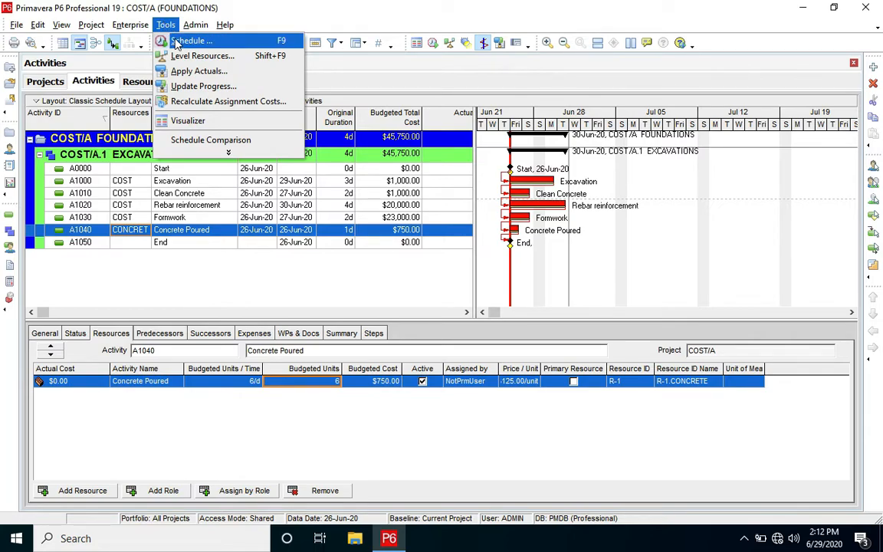
pyautogui.click(184, 40)
pyautogui.click(591, 216)
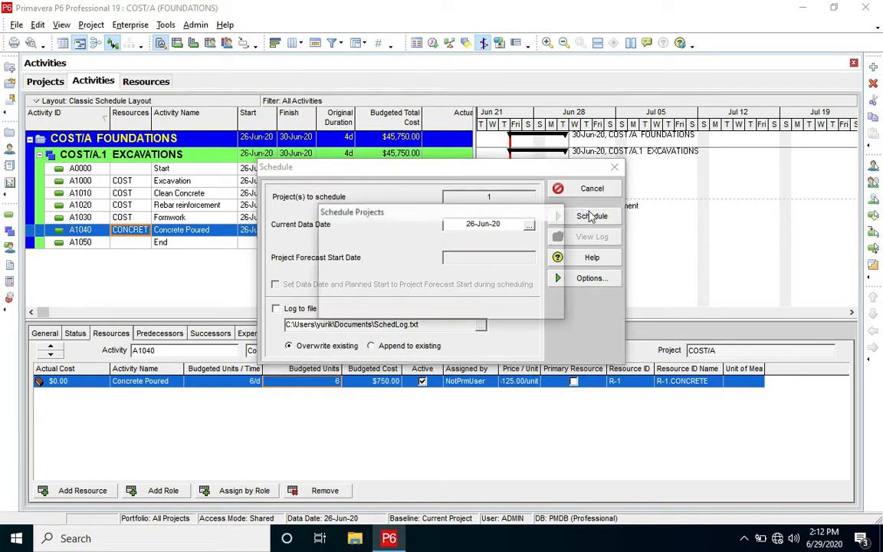